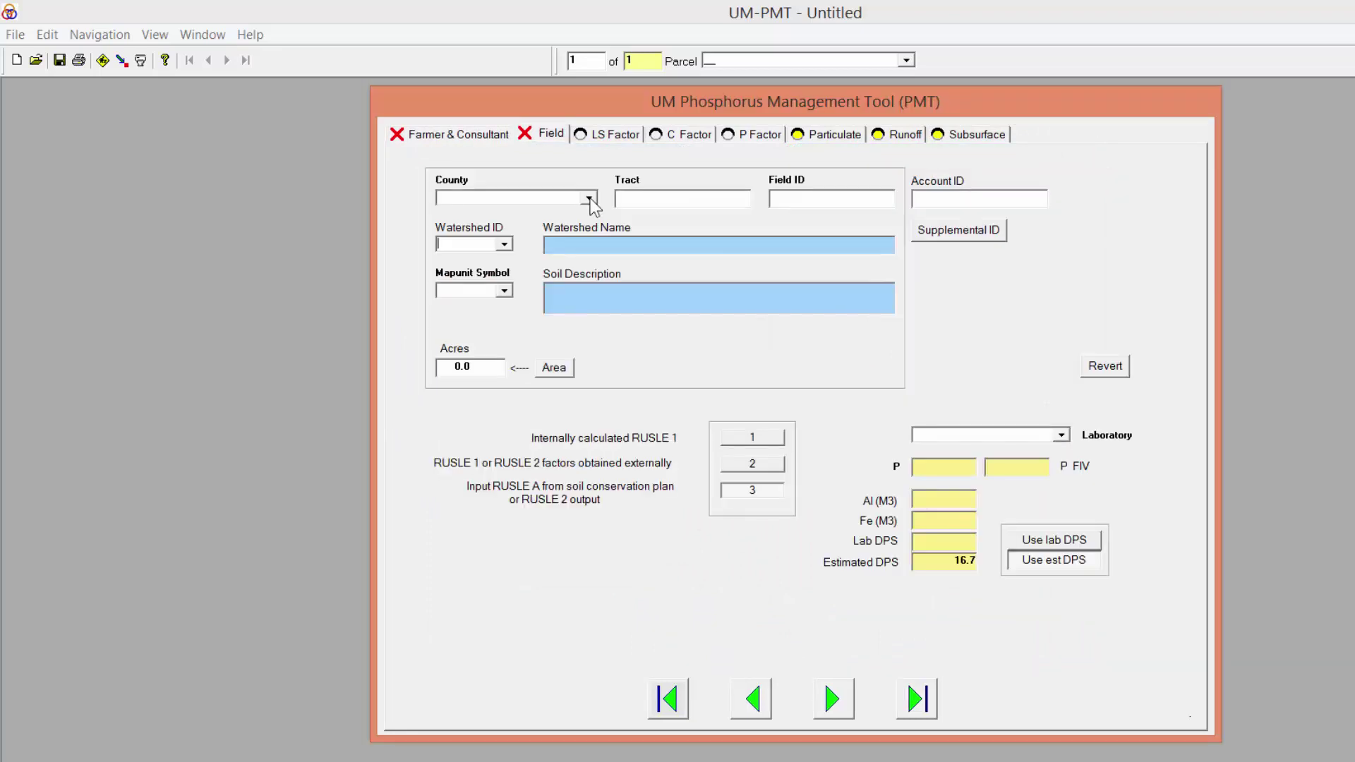
Choose the field's county from the list of counties.
click(589, 200)
click(544, 230)
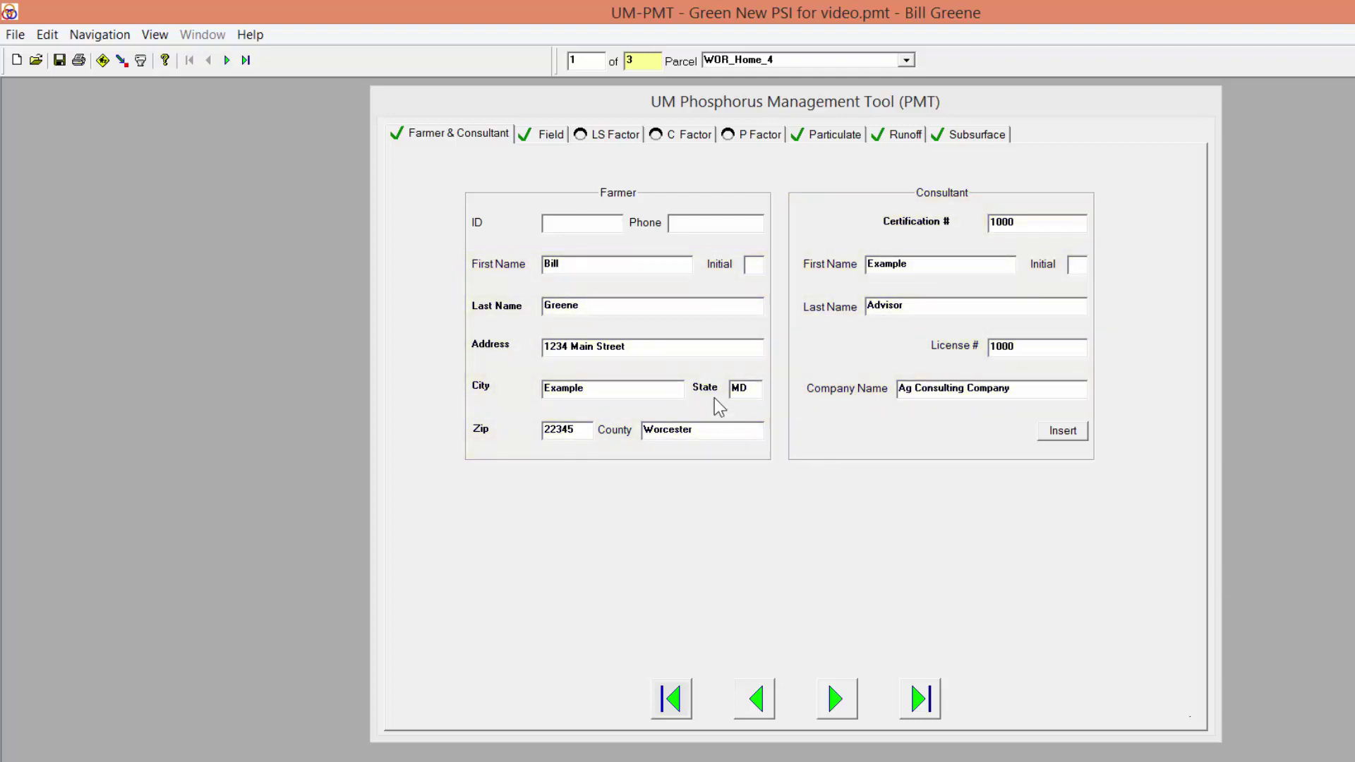
Add a new parcel to the file and go back through the parcels to the first one, WOR_Home_4.
click(56, 36)
click(70, 57)
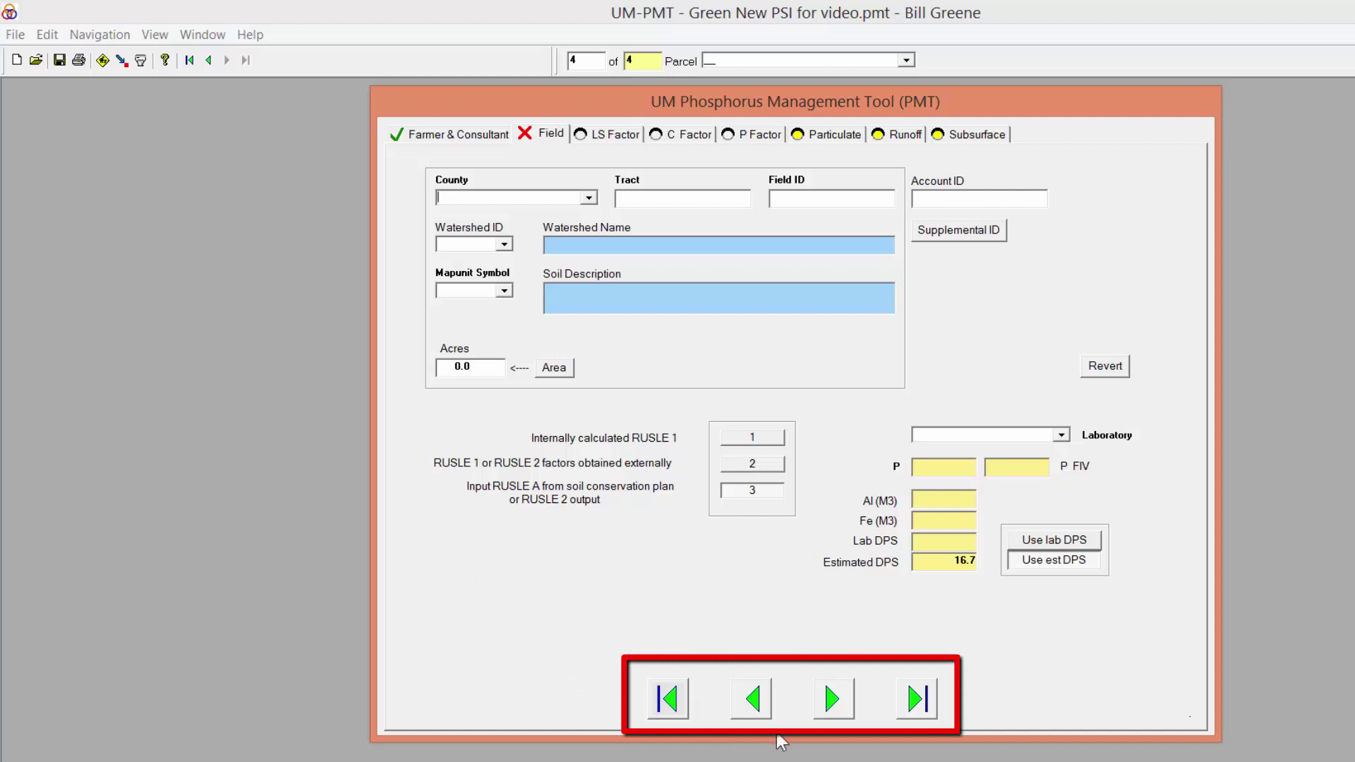
click(753, 702)
click(754, 701)
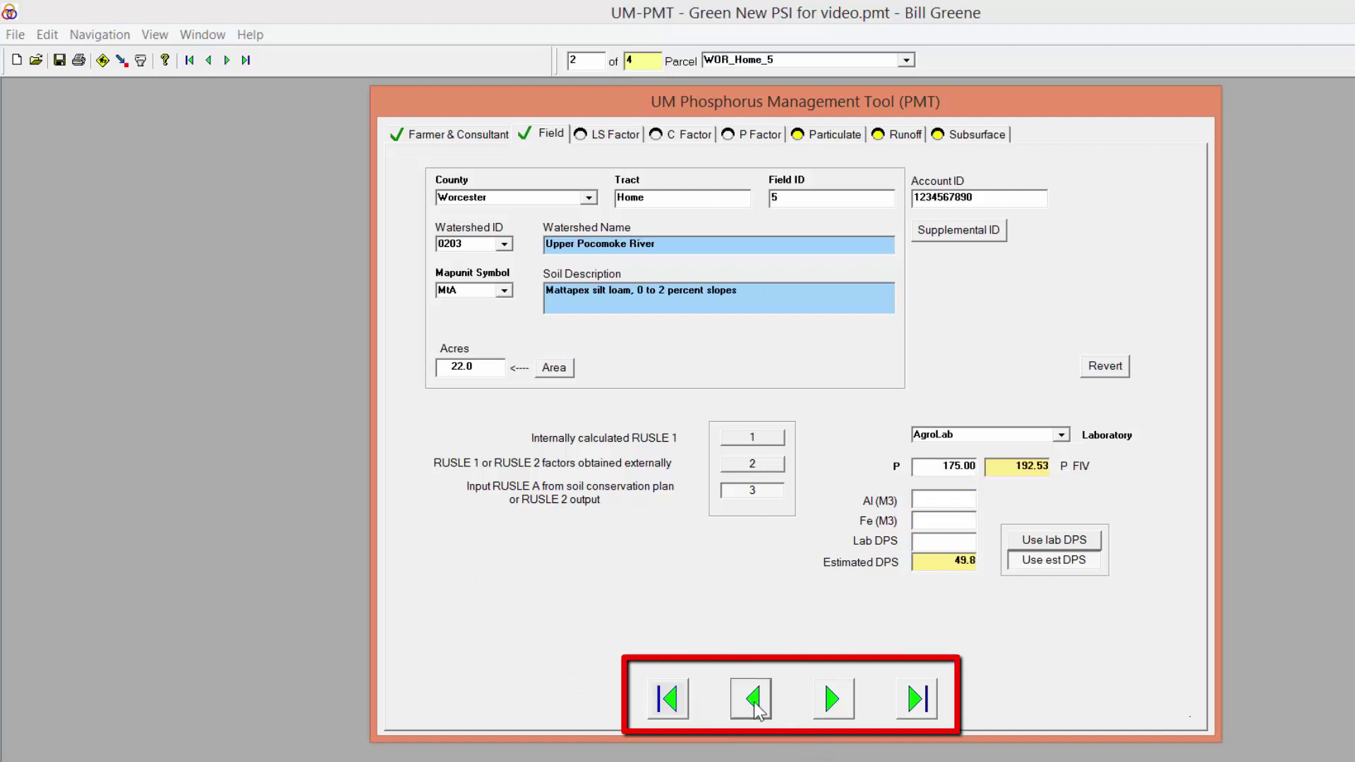
click(752, 702)
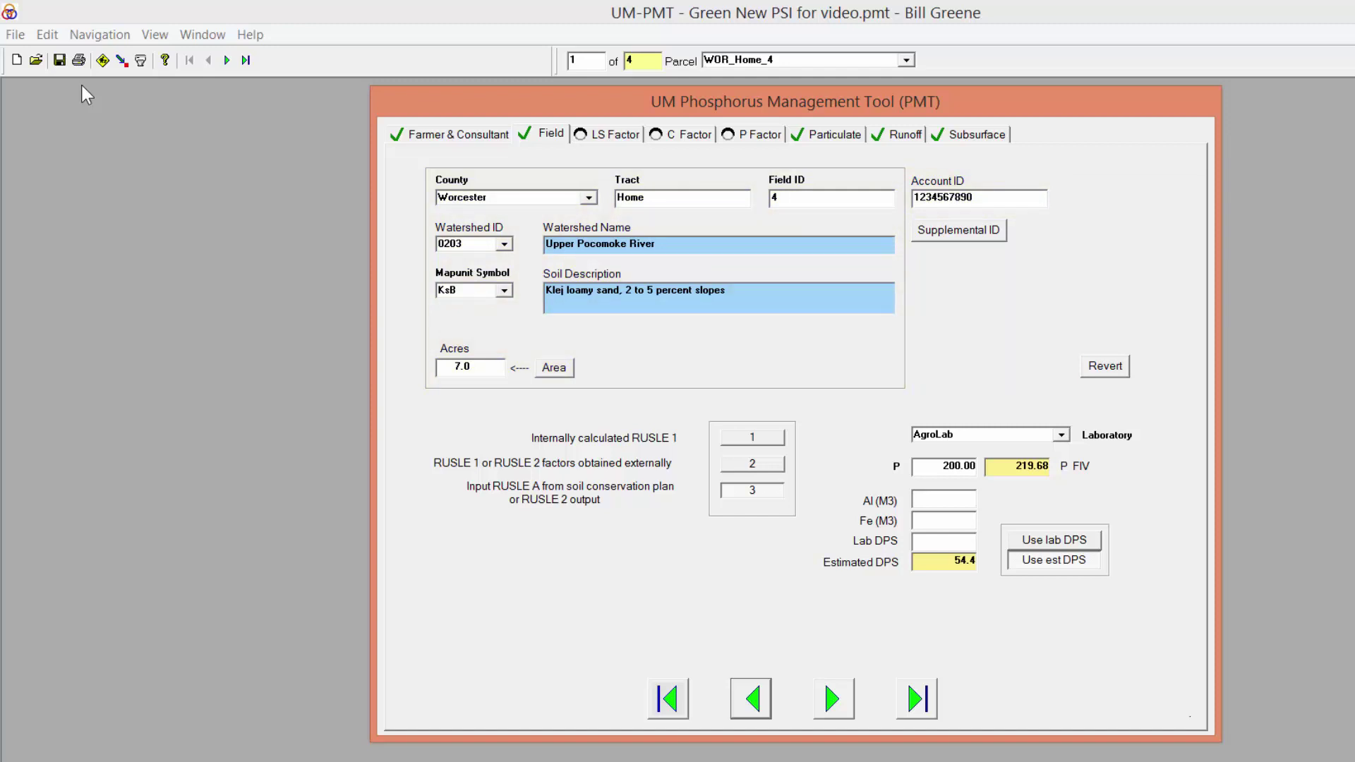
Switch the field's area unit between acres and 1000 sq. ft., ending on acres.
click(556, 371)
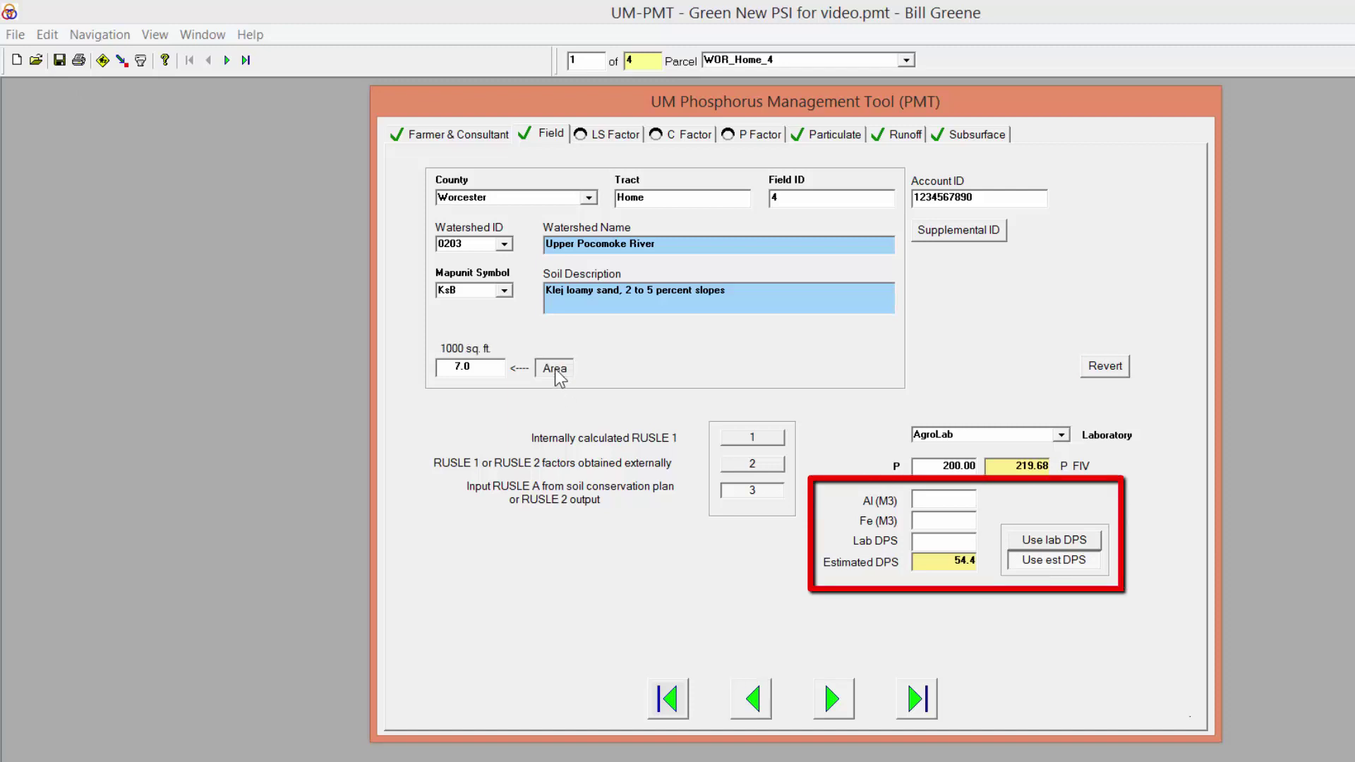
click(554, 369)
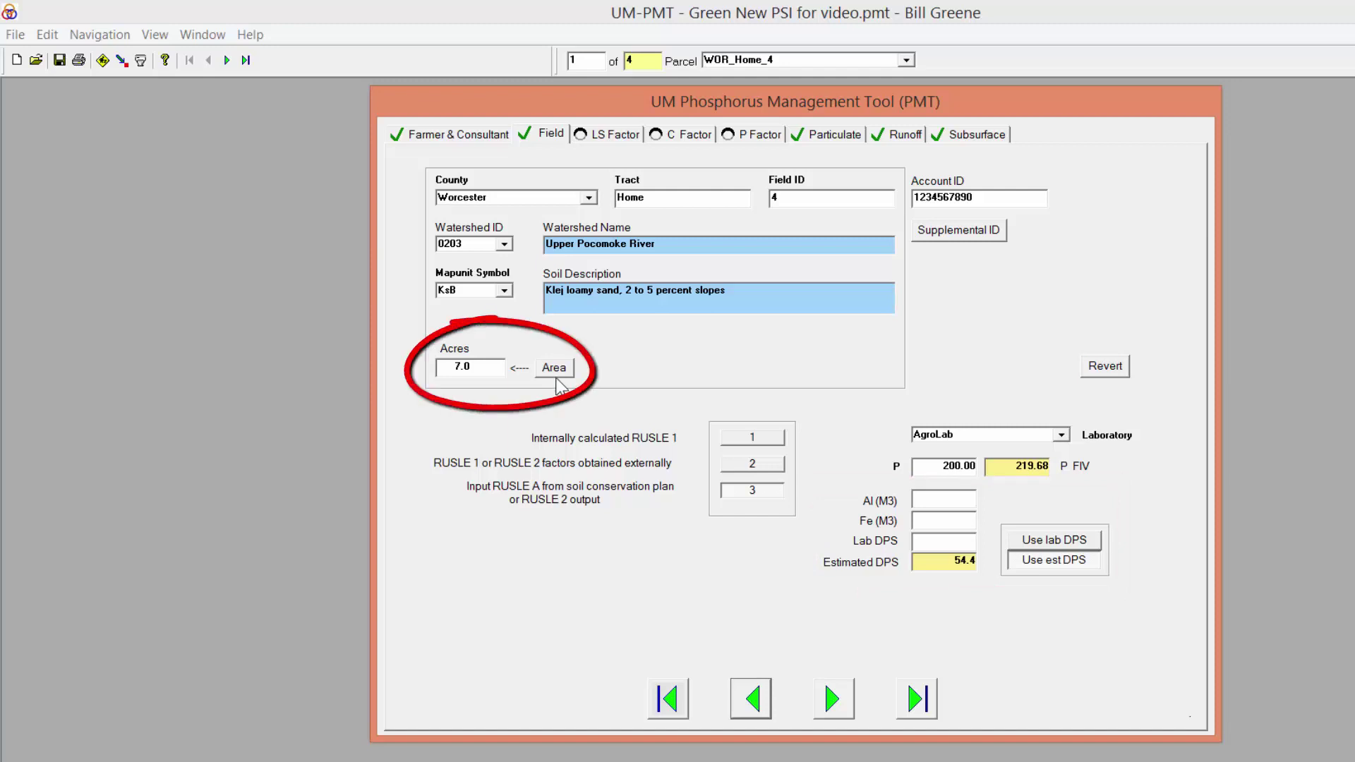
click(555, 370)
click(555, 369)
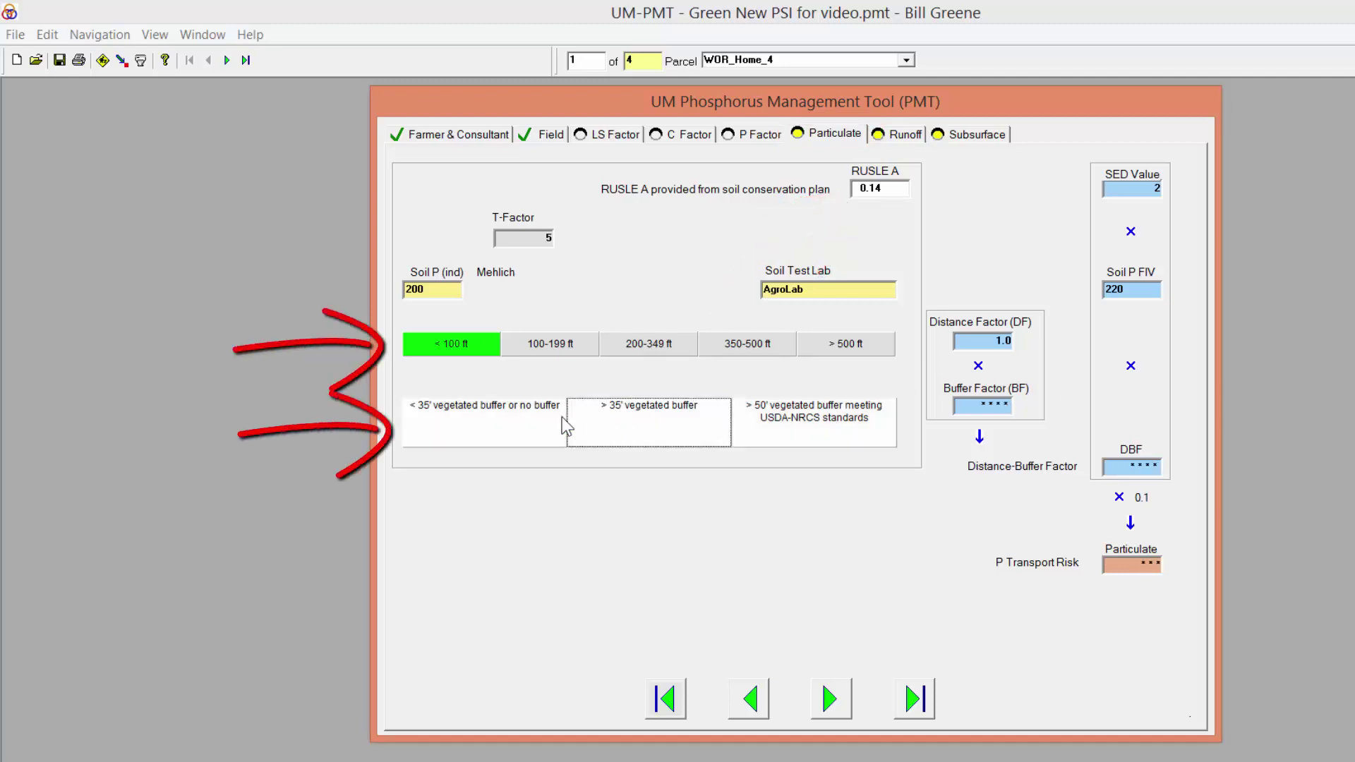
Choose "< 35' vegetated buffer or no buffer" for the particulate factors and proceed to the runoff factors.
click(530, 414)
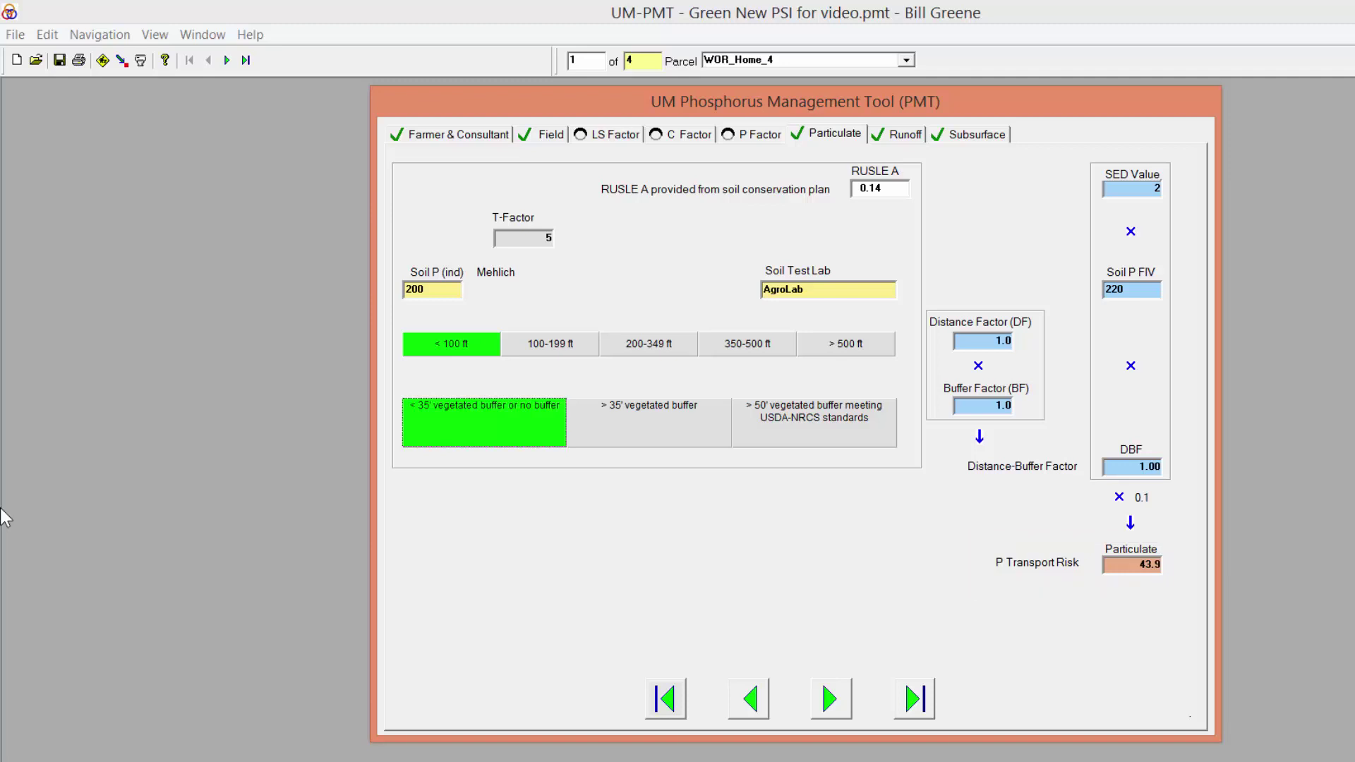
key(ctrl+Tab)
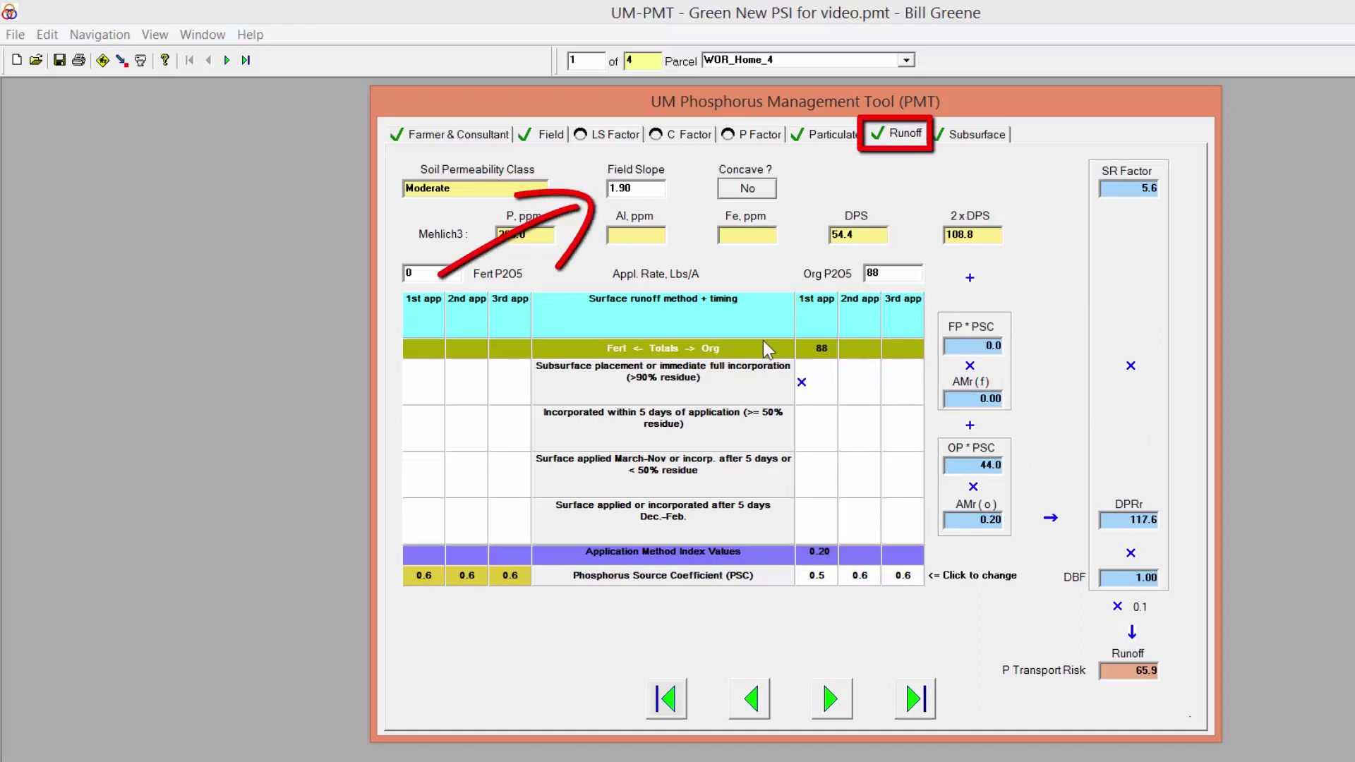
Switch the runoff Concave setting to Yes and back to No, and enter 88 lbs/A as the organic P2O5 rate.
click(748, 189)
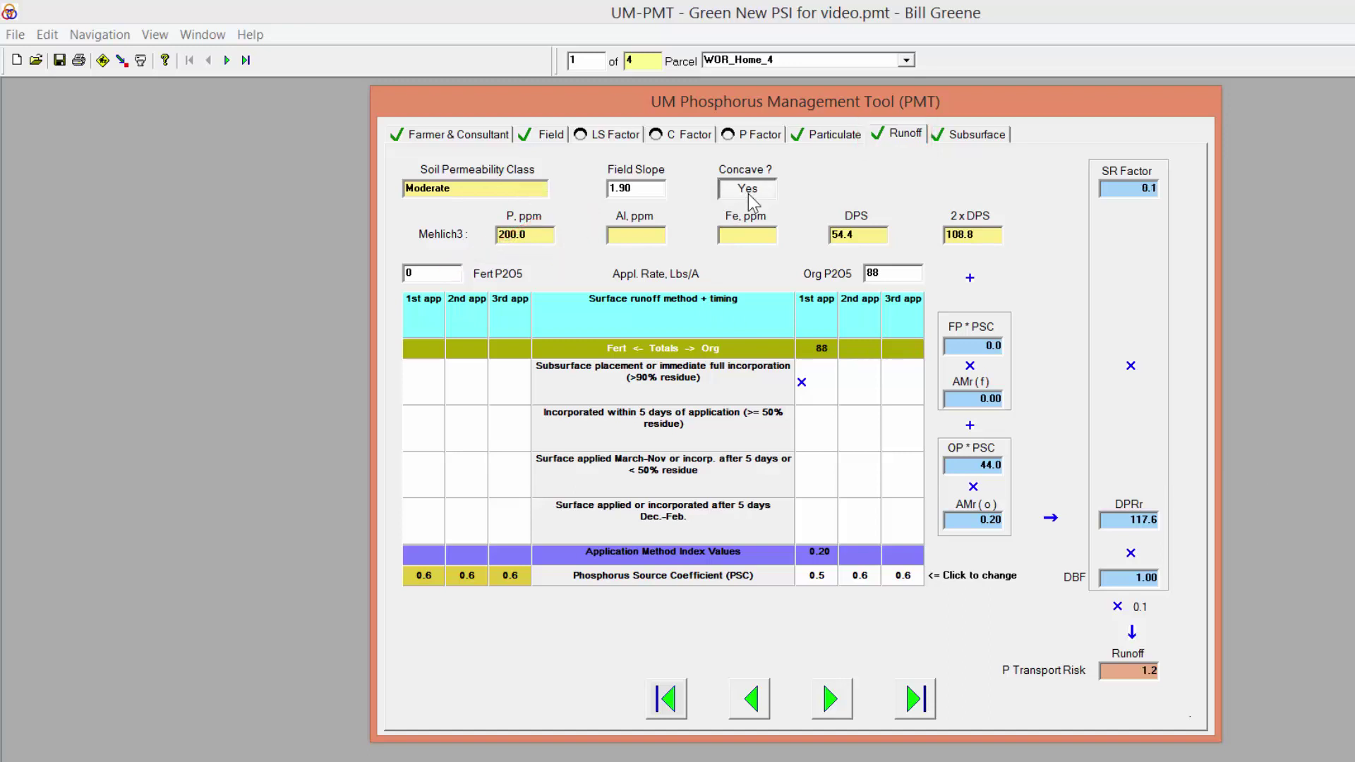
click(748, 189)
key(Tab)
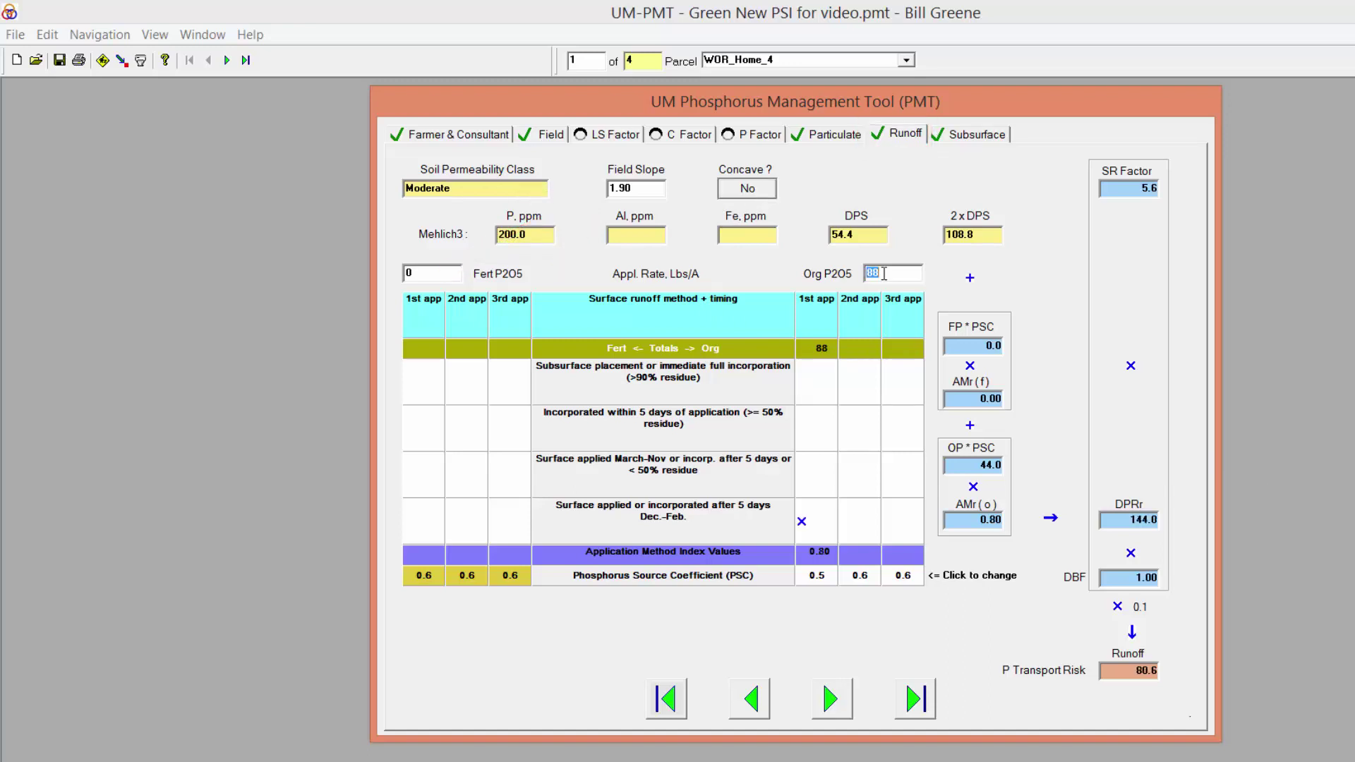
text(88)
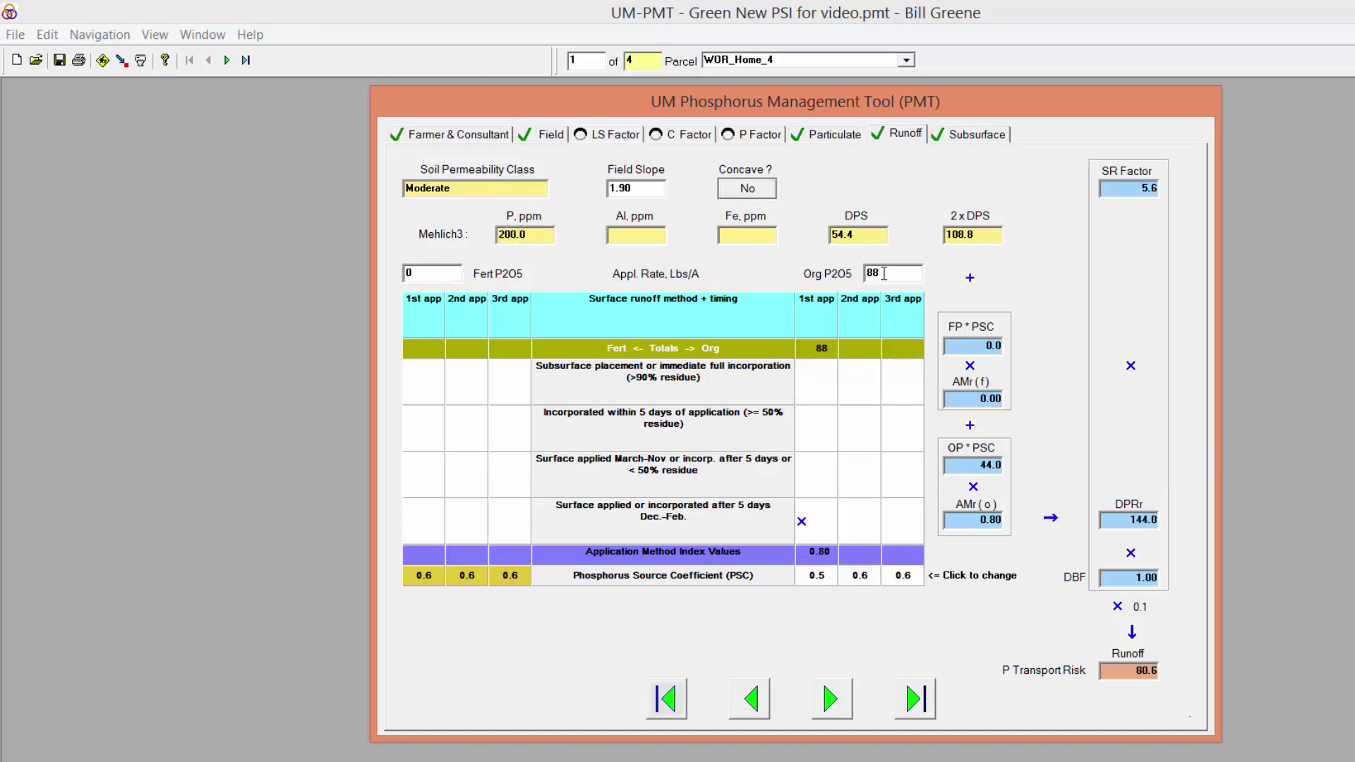
click(1179, 405)
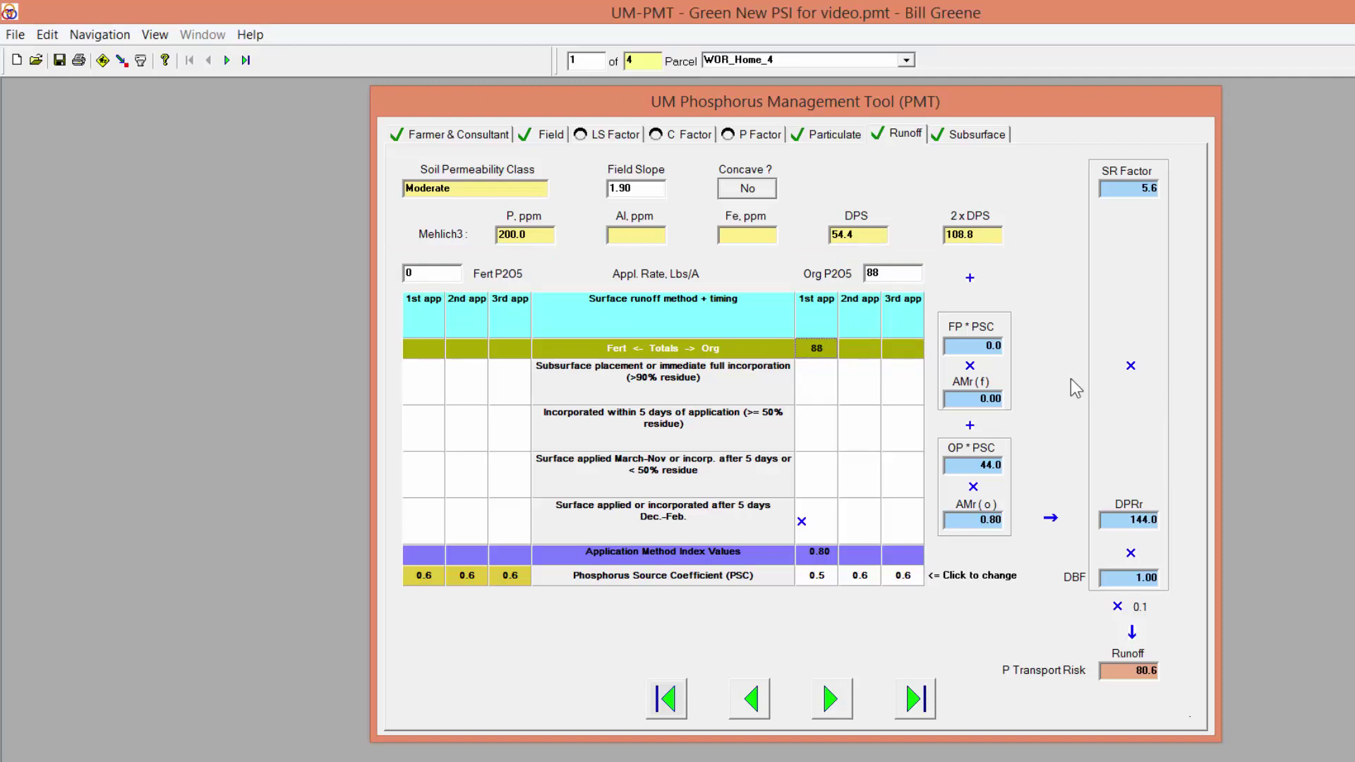
Set the first organic application to 40 with subsurface placement or immediate full incorporation, and mark the second as surface applied March-Nov.
text(40)
key(Return)
click(817, 382)
click(859, 474)
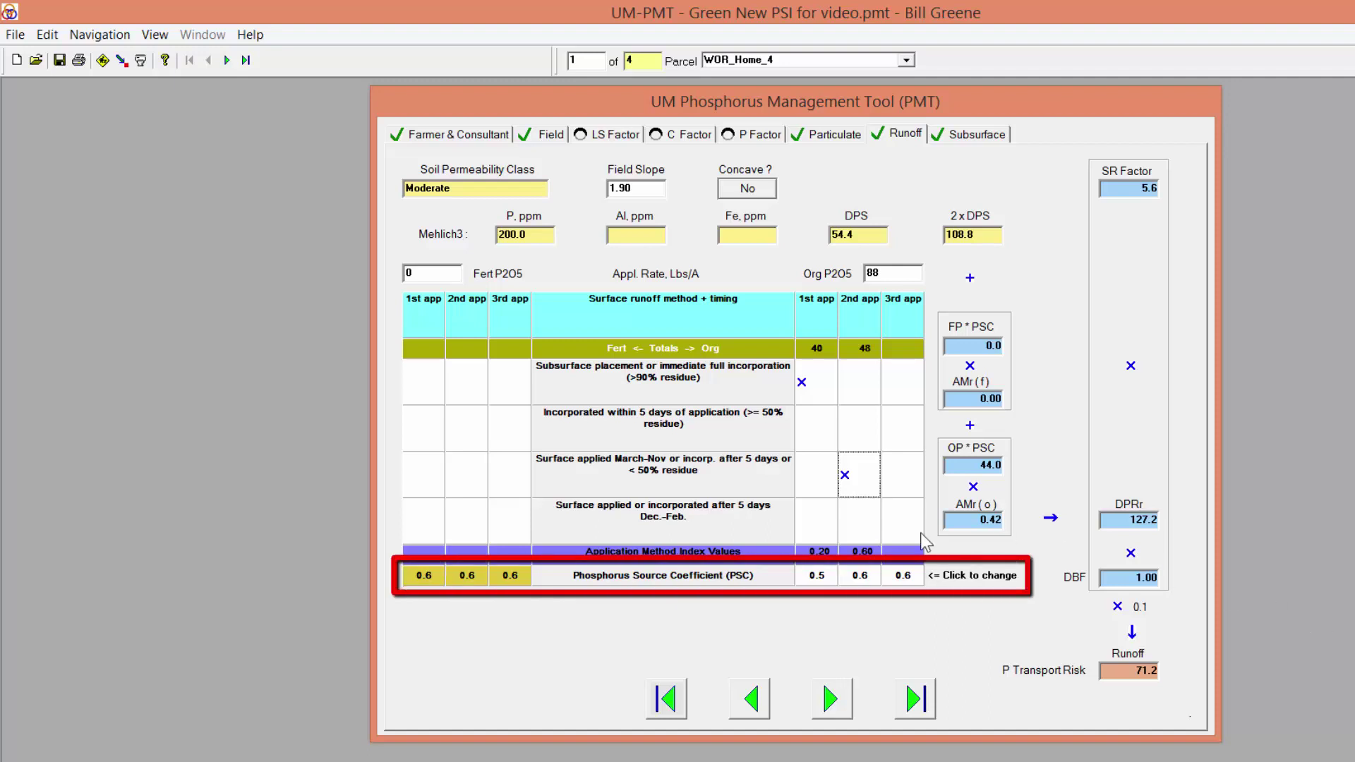
Set the phosphorus source coefficient of the first and second organic applications to Other manures, 0.5.
click(821, 576)
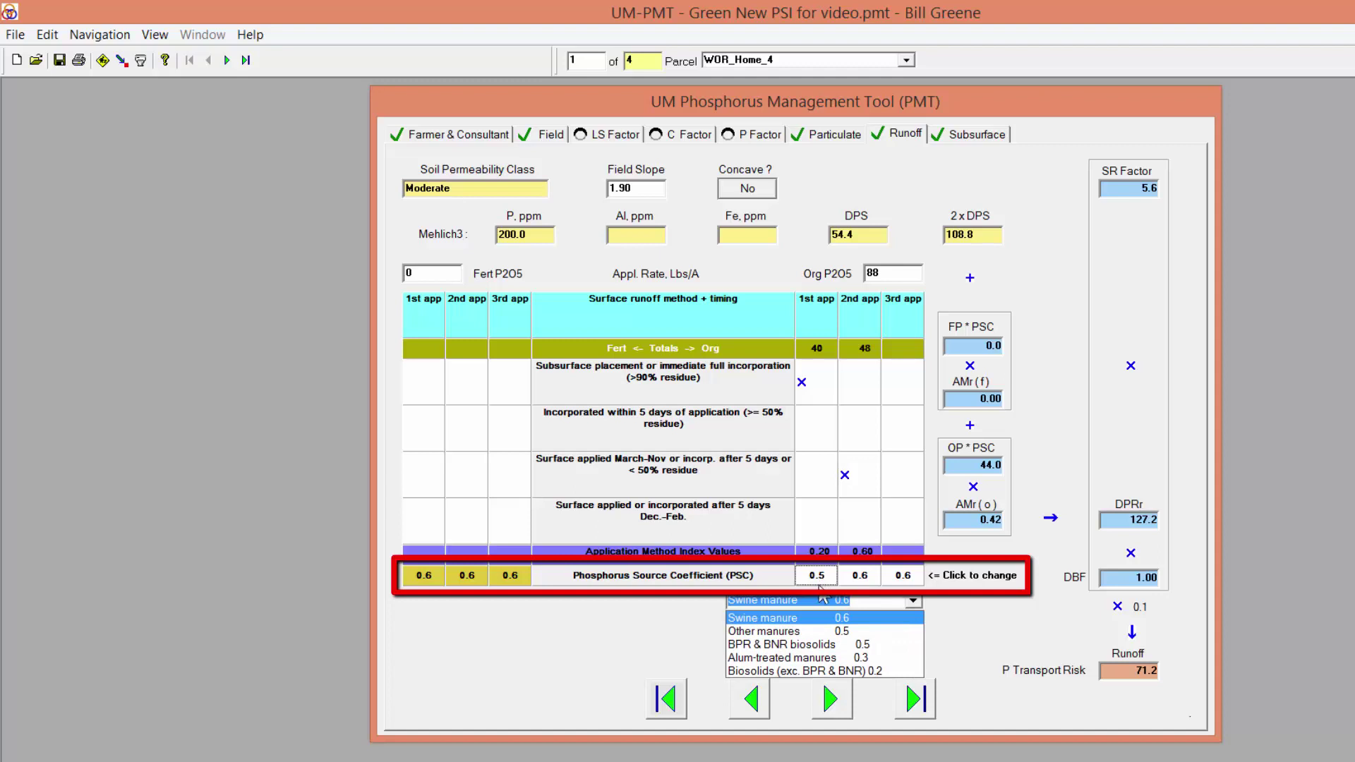
click(819, 631)
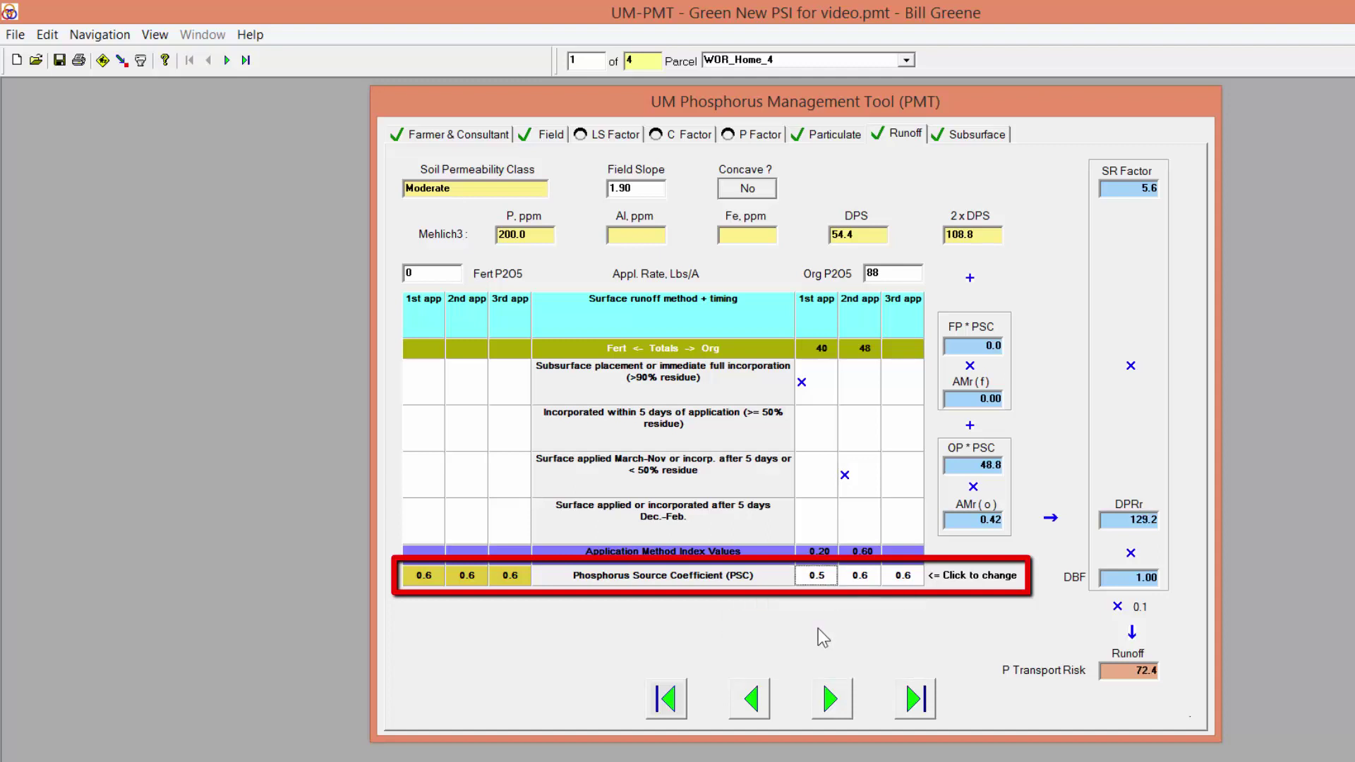
click(860, 576)
click(859, 628)
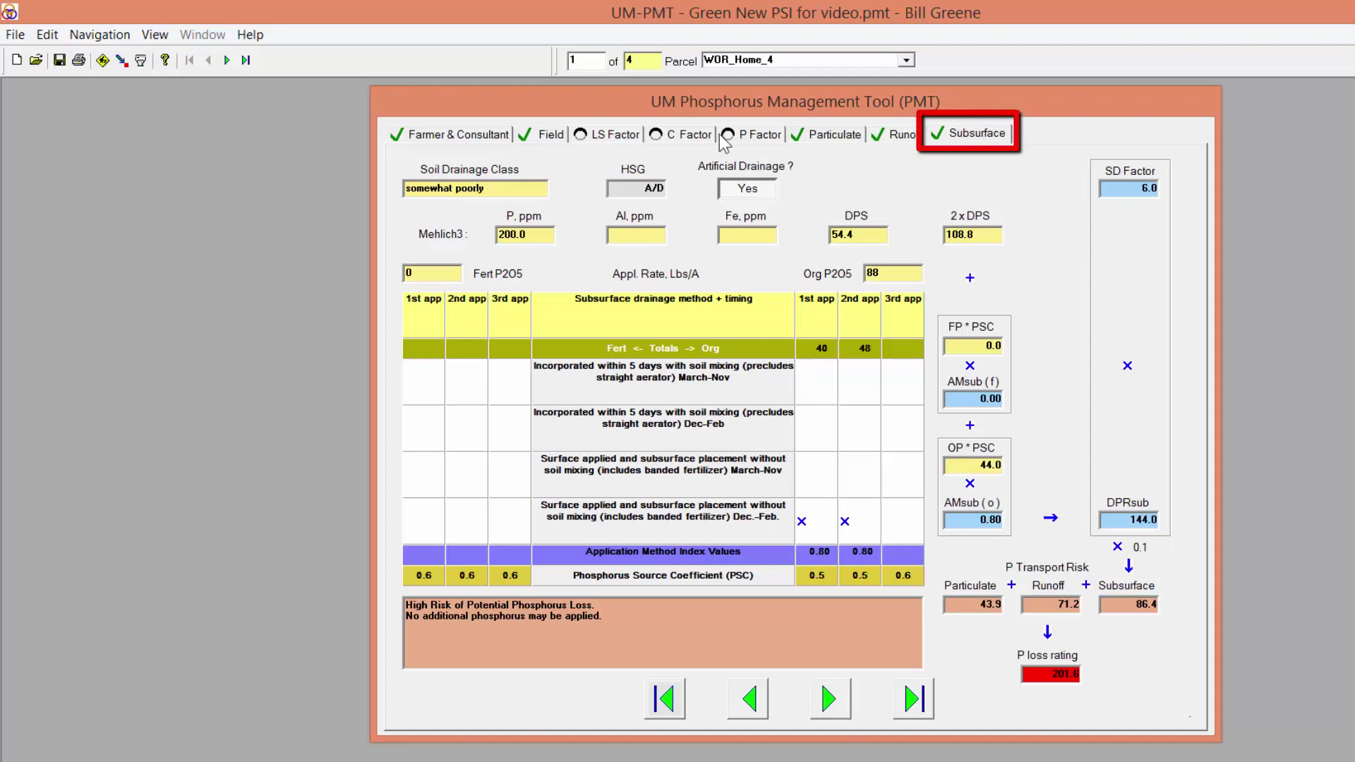
Toggle Artificial Drainage to No and back to Yes, and mark the second organic application as surface applied without soil mixing, March-Nov.
click(749, 191)
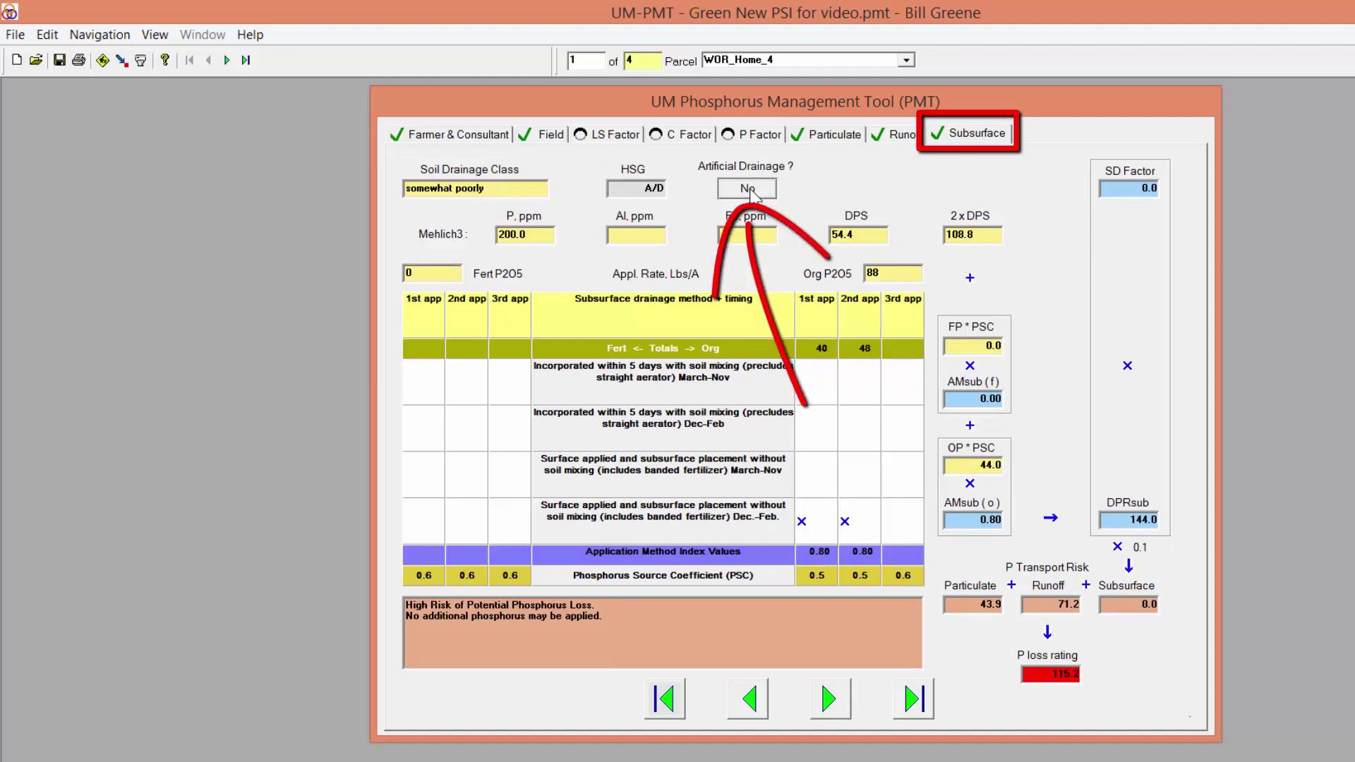
click(749, 191)
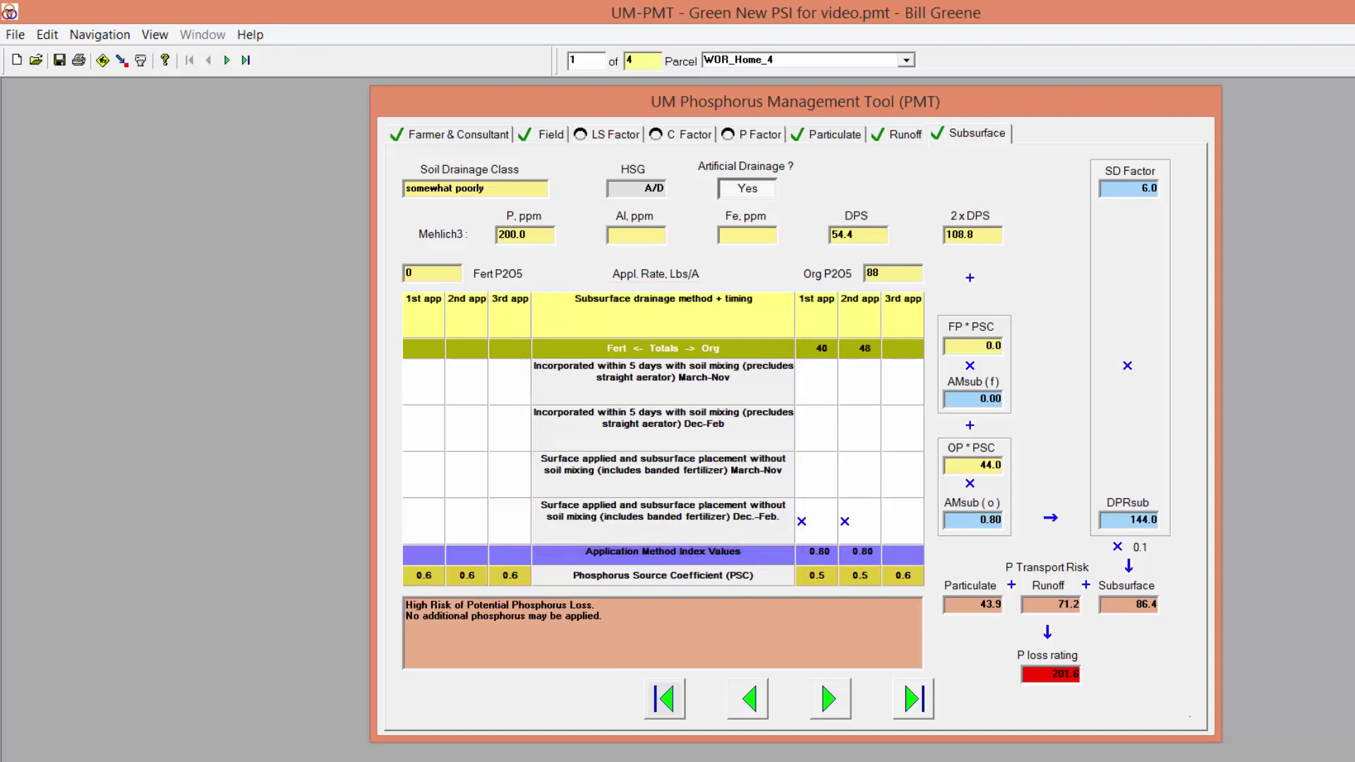
click(859, 475)
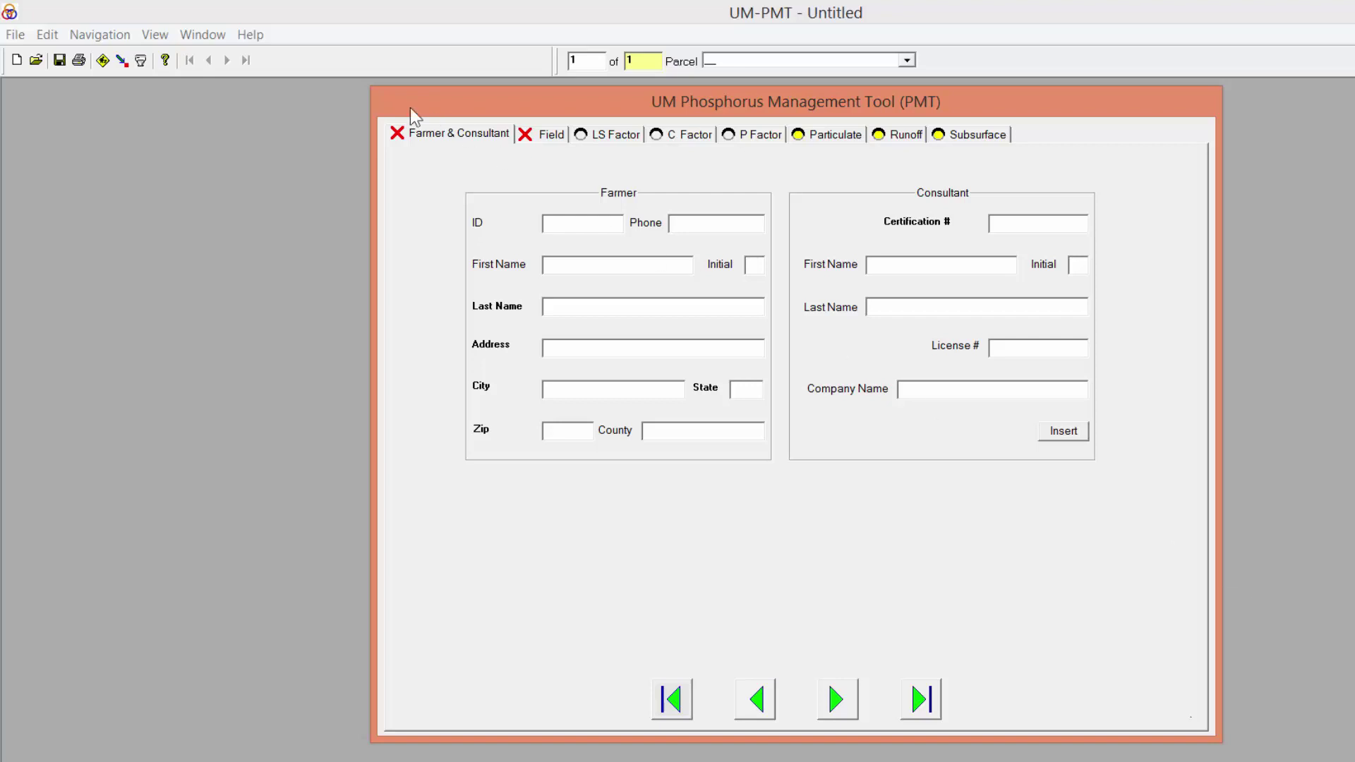
Discard the unsaved data, filter for UM-PSI files (*.psi) and open Green New PSI for video.psi.
click(31, 59)
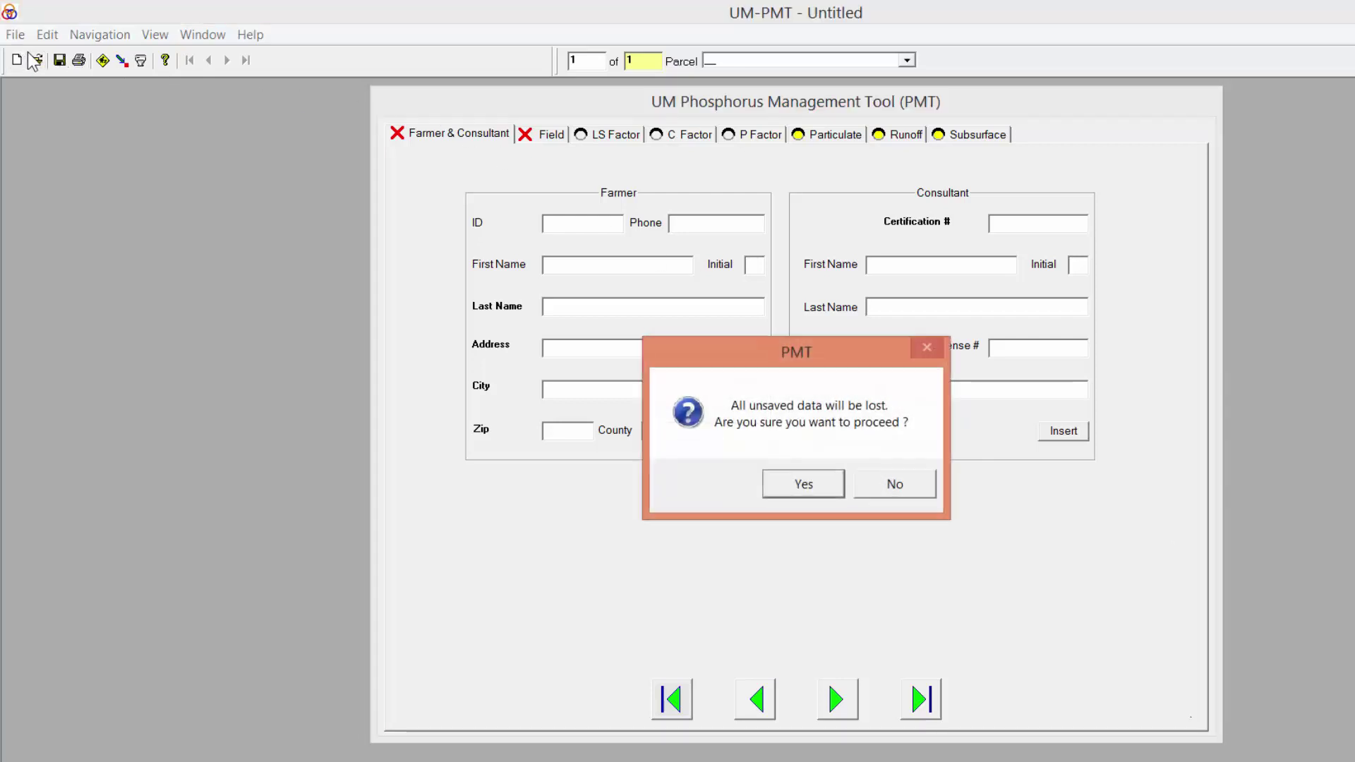
click(842, 474)
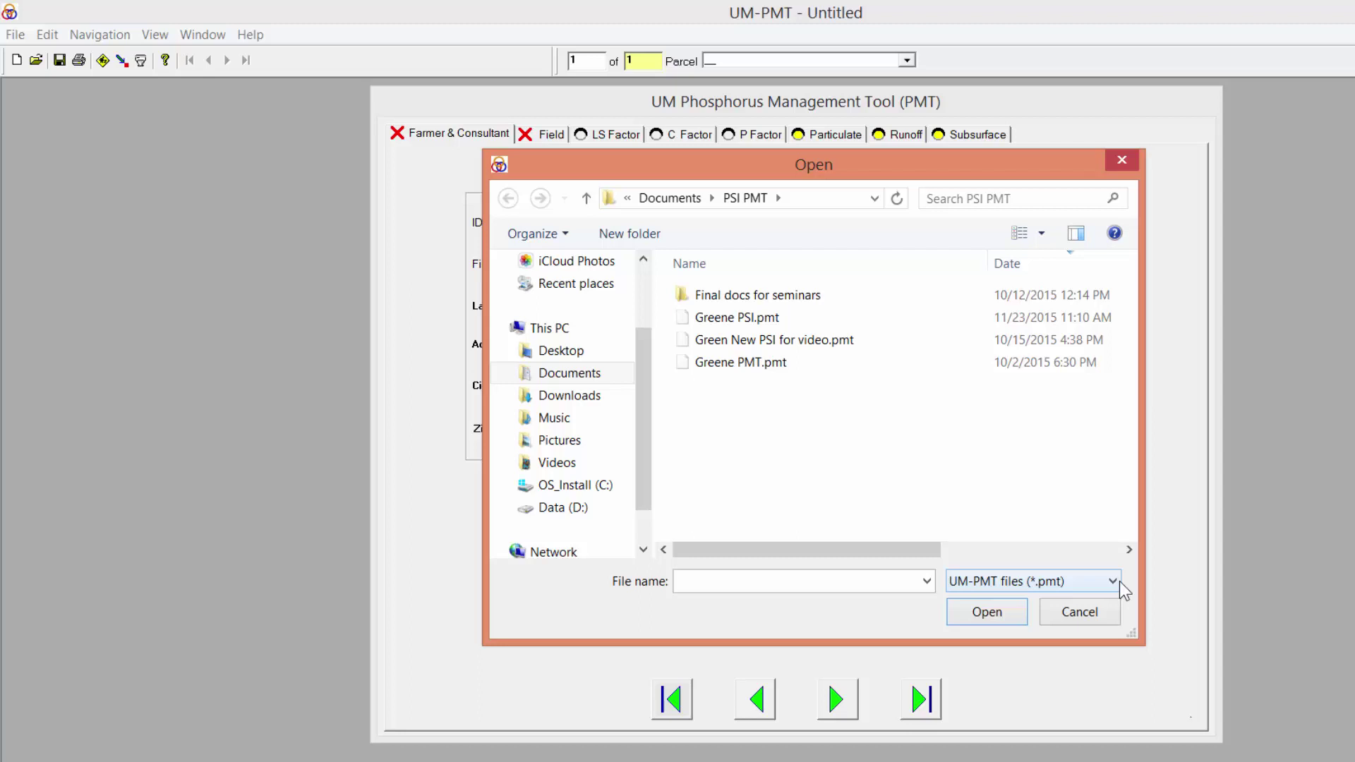
click(1115, 583)
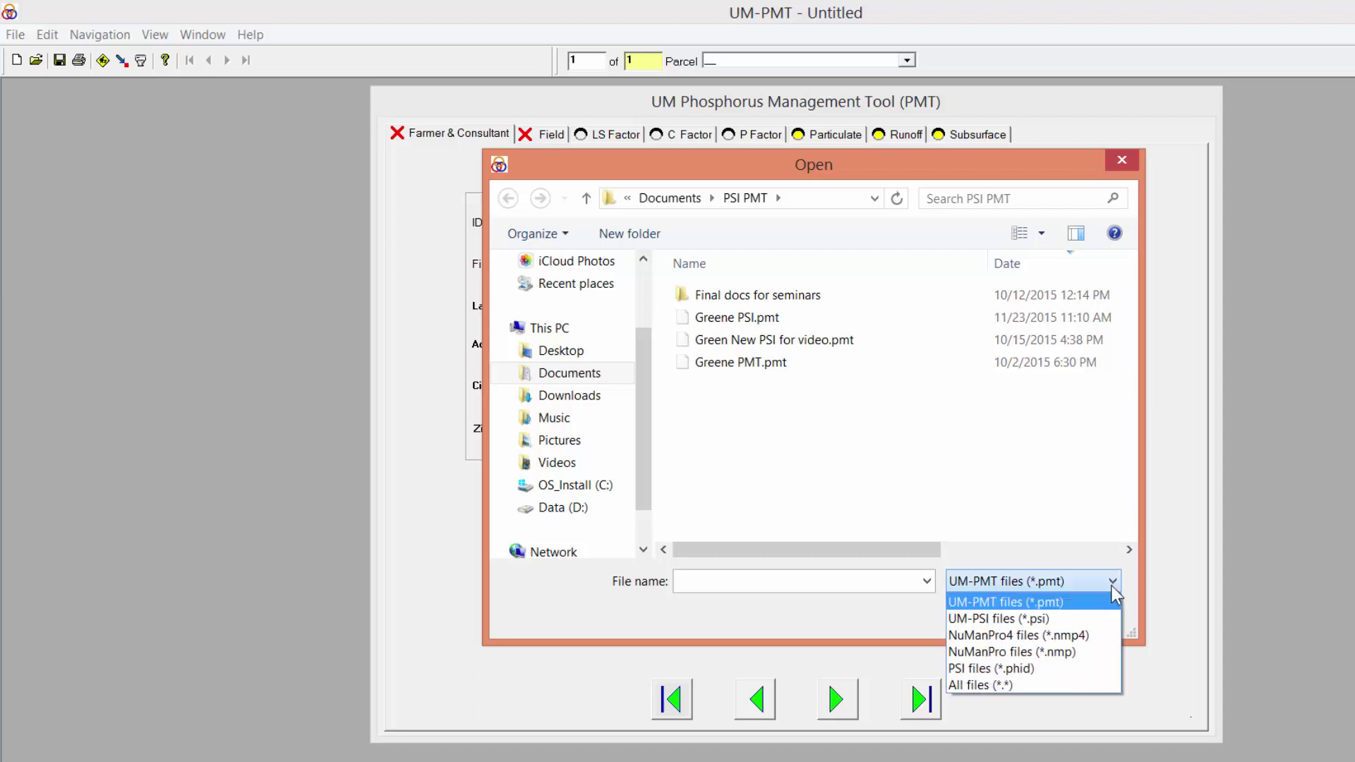
click(1091, 619)
click(776, 342)
click(976, 609)
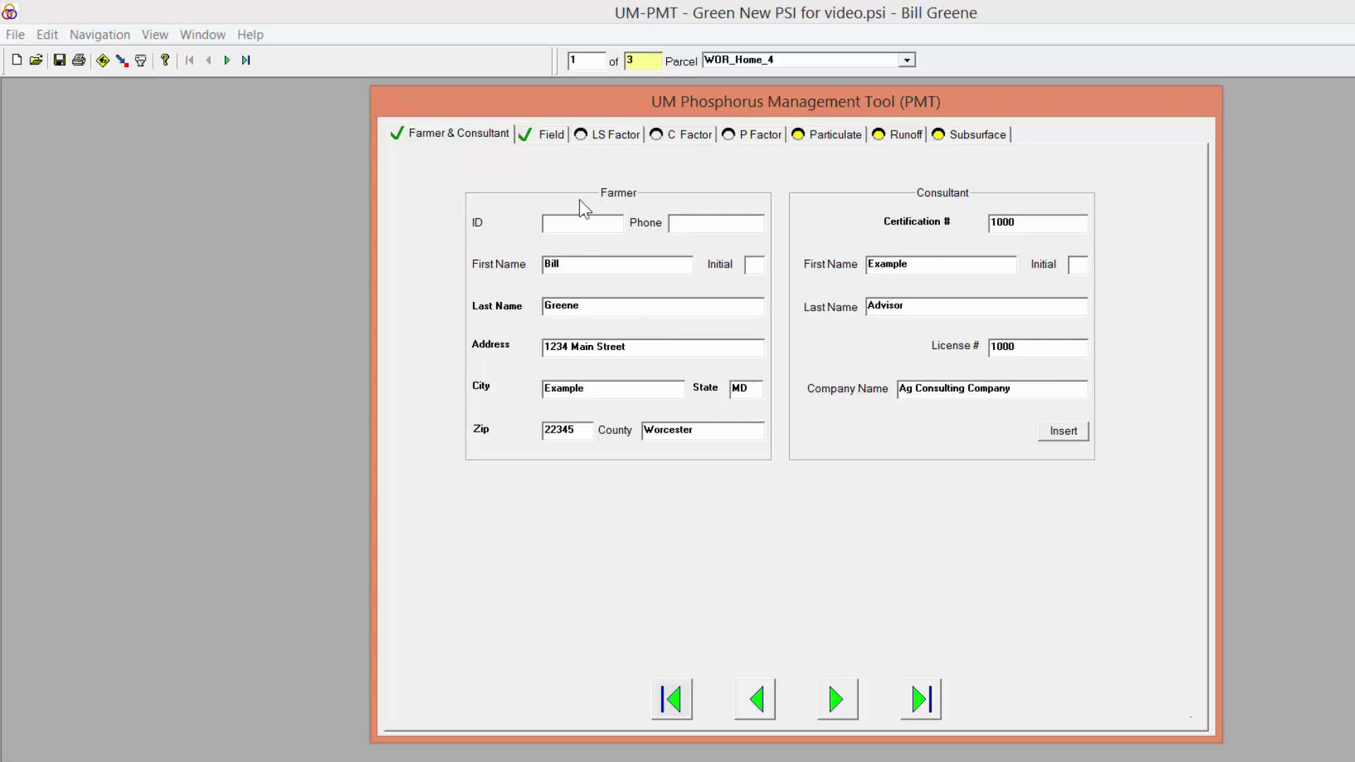
Select the estimated DPS in the field data of parcel WOR_Home_4.
click(544, 136)
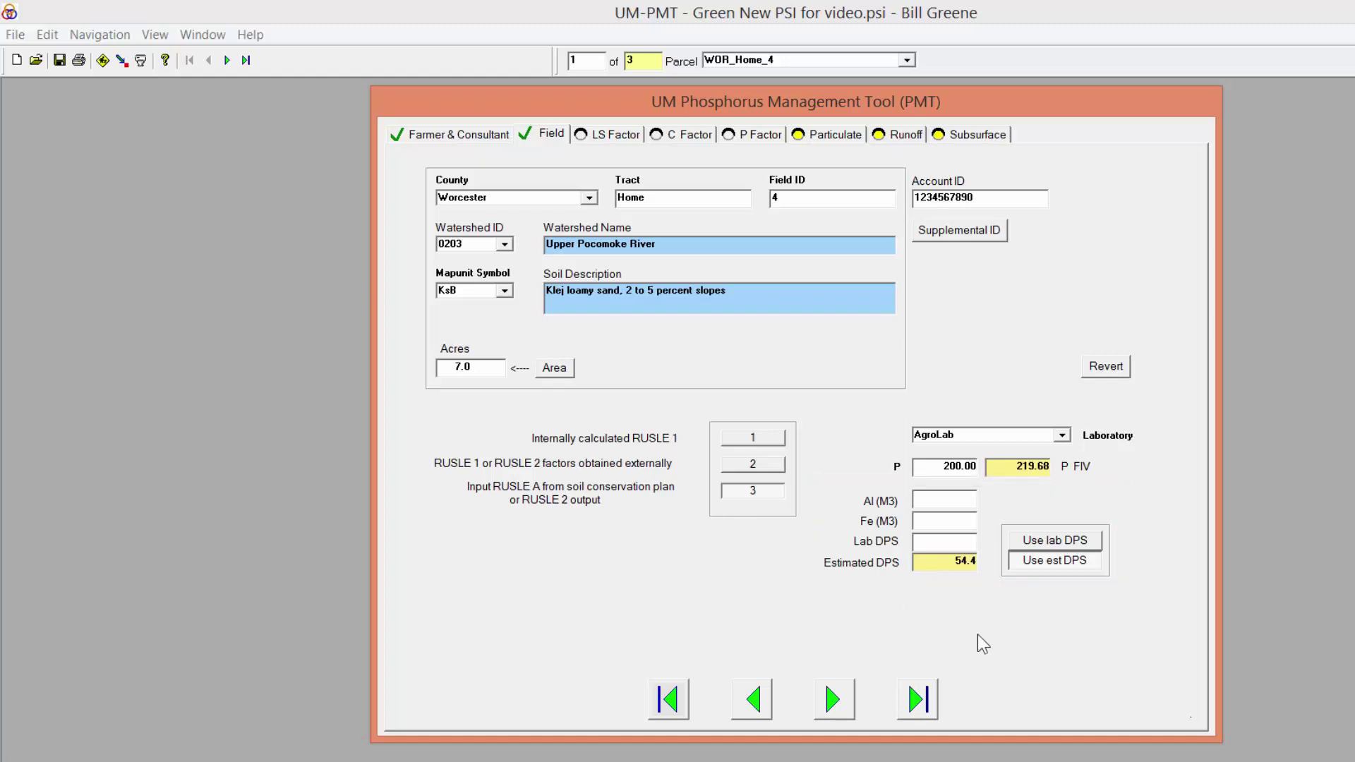
click(1071, 559)
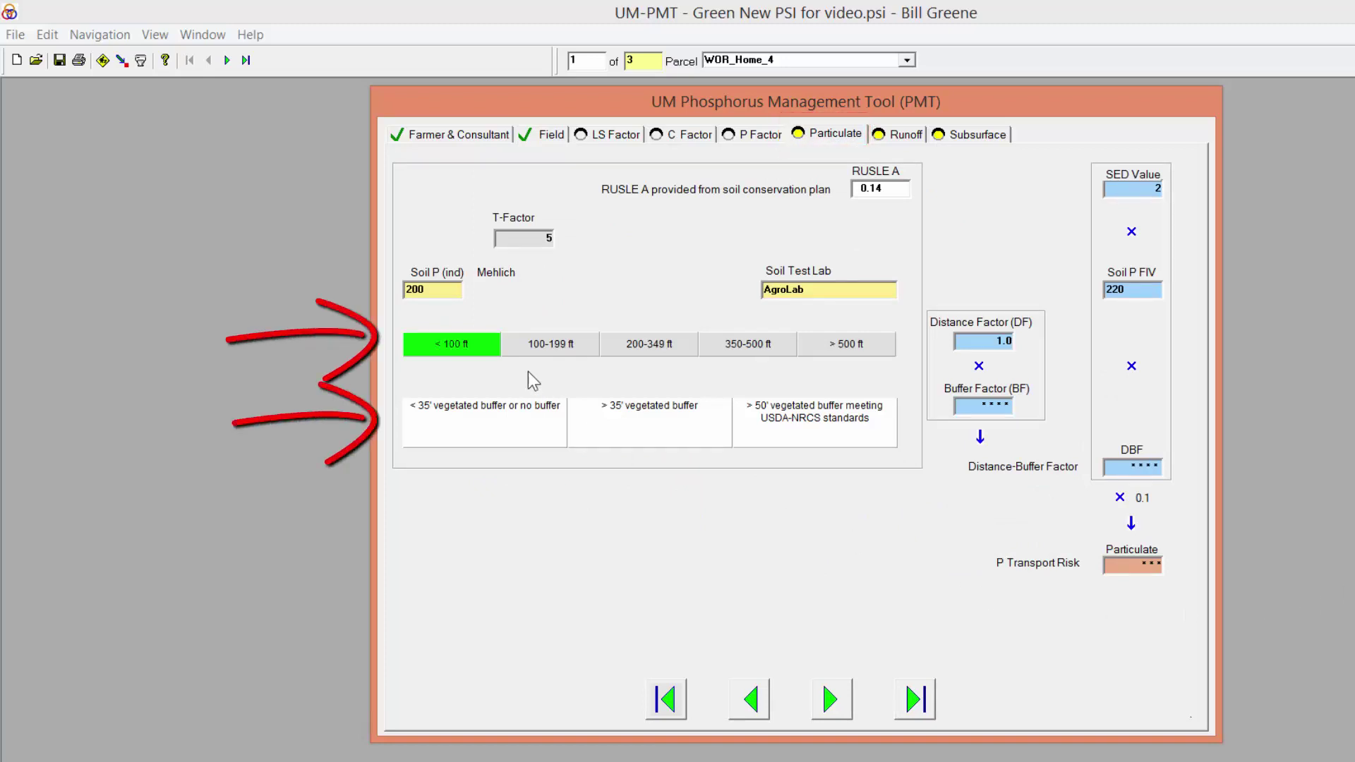
Choose "< 35' vegetated buffer or no buffer" and mark the first organic application's subsurface method as surface applied without soil mixing, March-Nov.
click(502, 412)
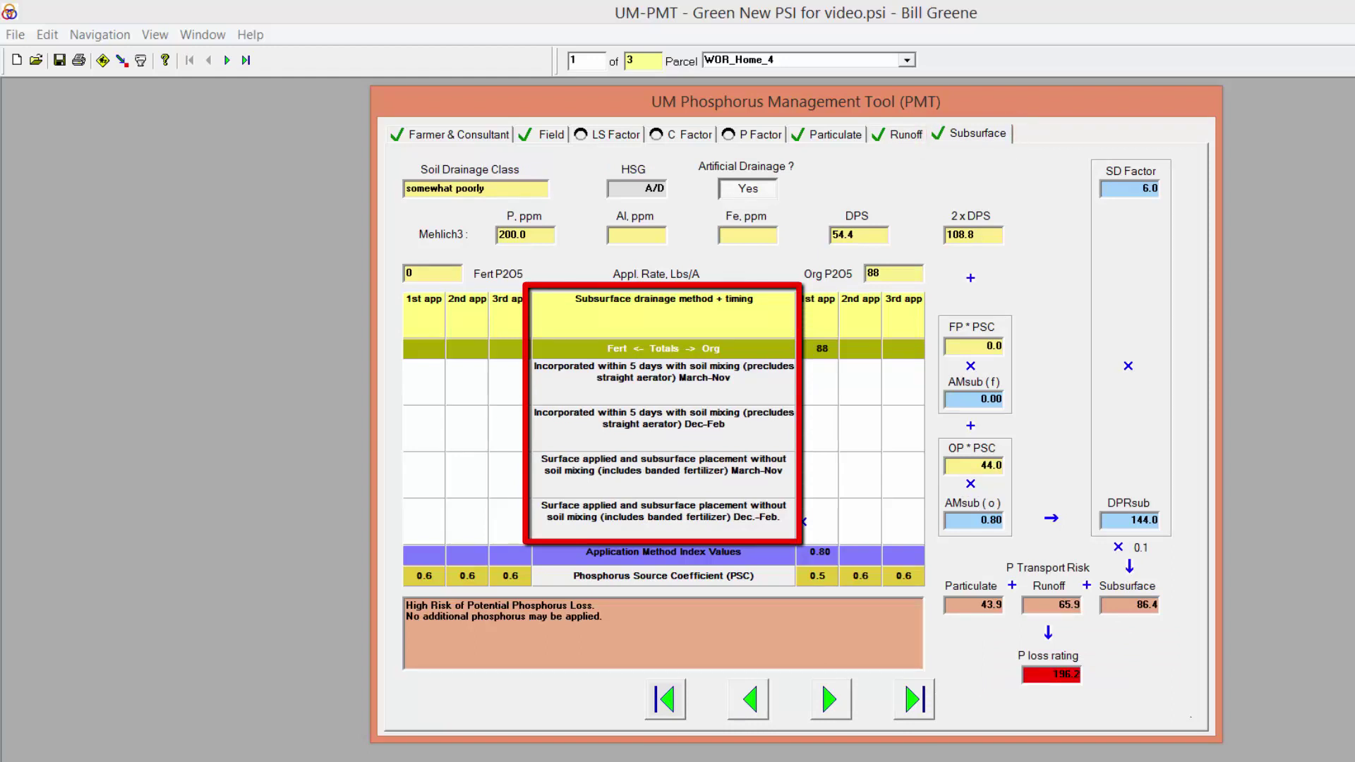
click(821, 475)
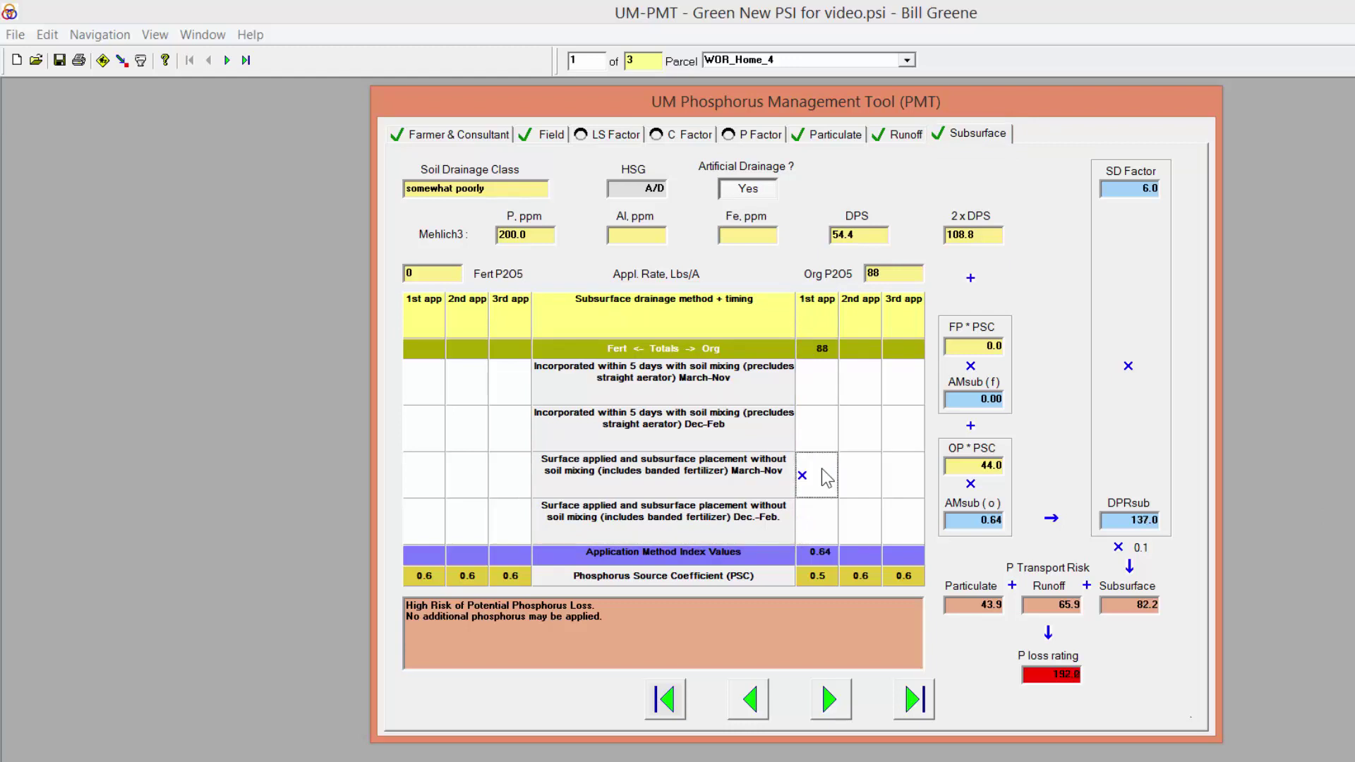